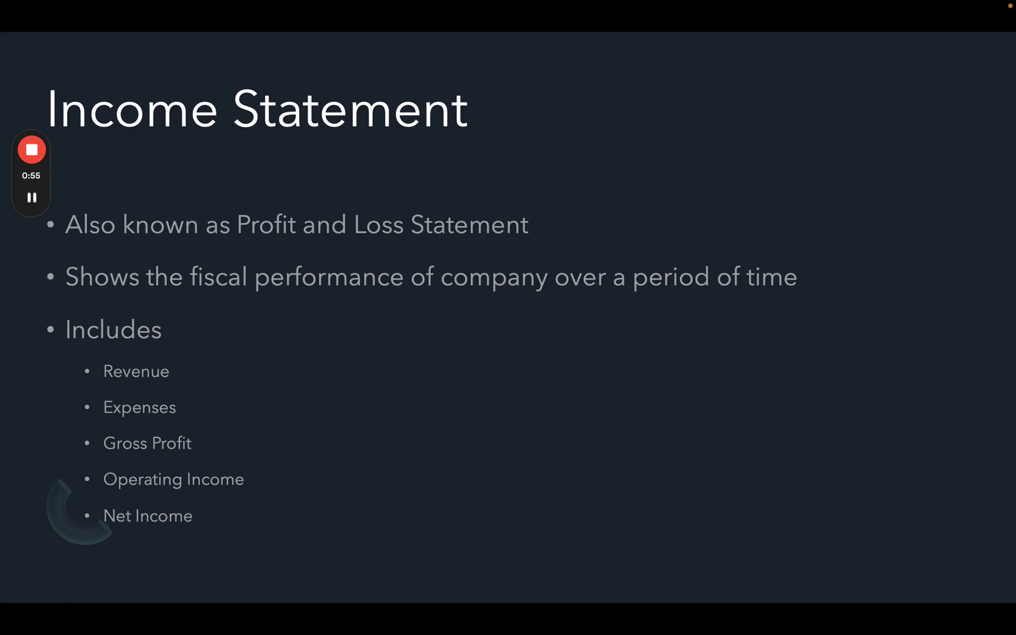
Step: Advance to the slide showing the XYZ CO. 12/28/2022 table with the no-tax statement instructions
key(Right)
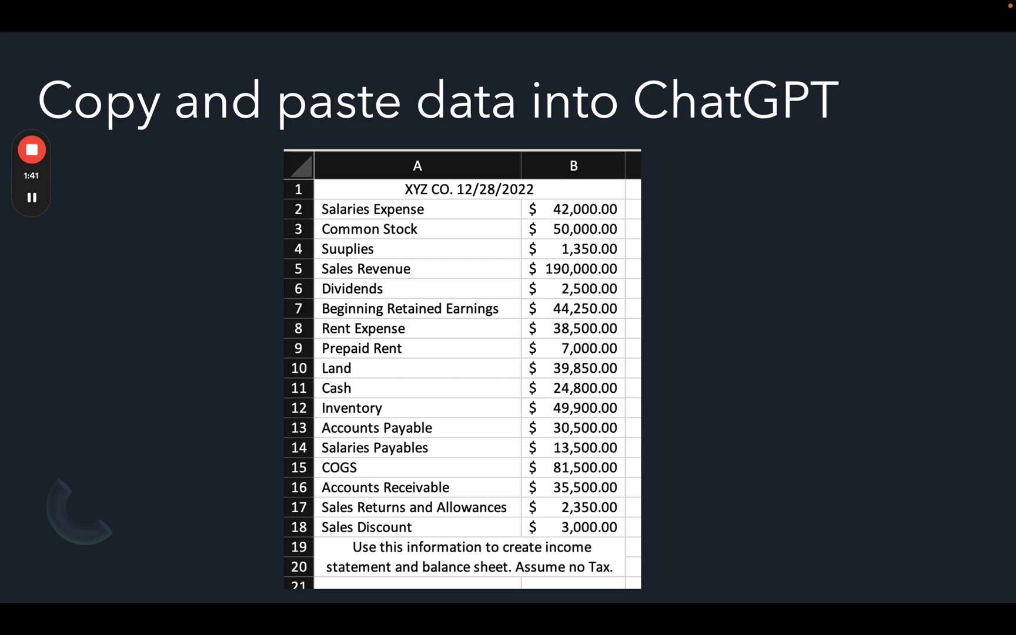
Step: Copy the XYZ Co. data in A1:B20, including both instruction rows, from the Excel workbook
key(ctrl+Right)
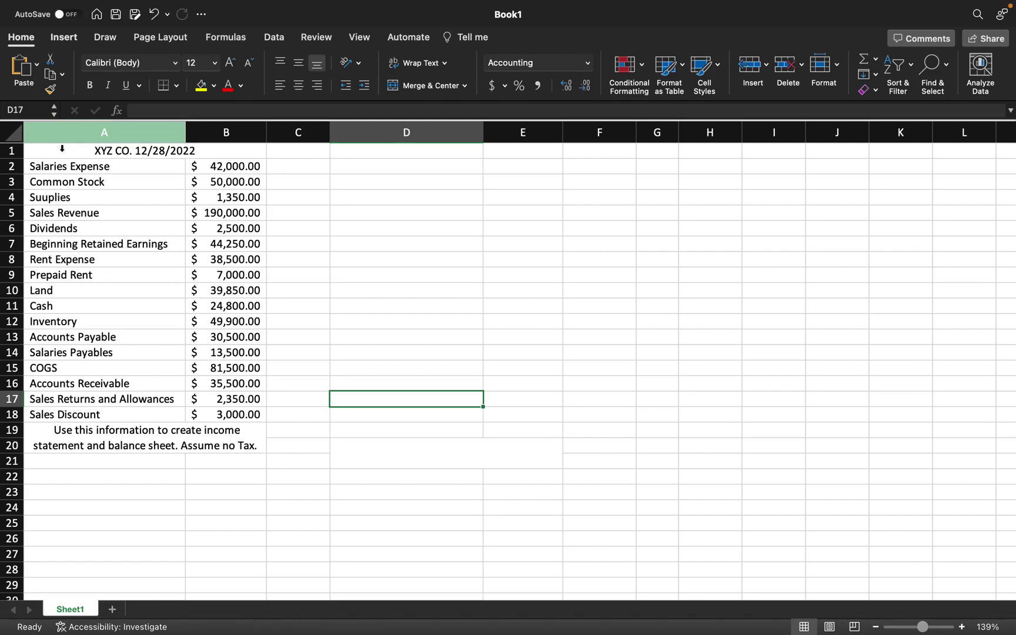
drag(61, 150, 139, 447)
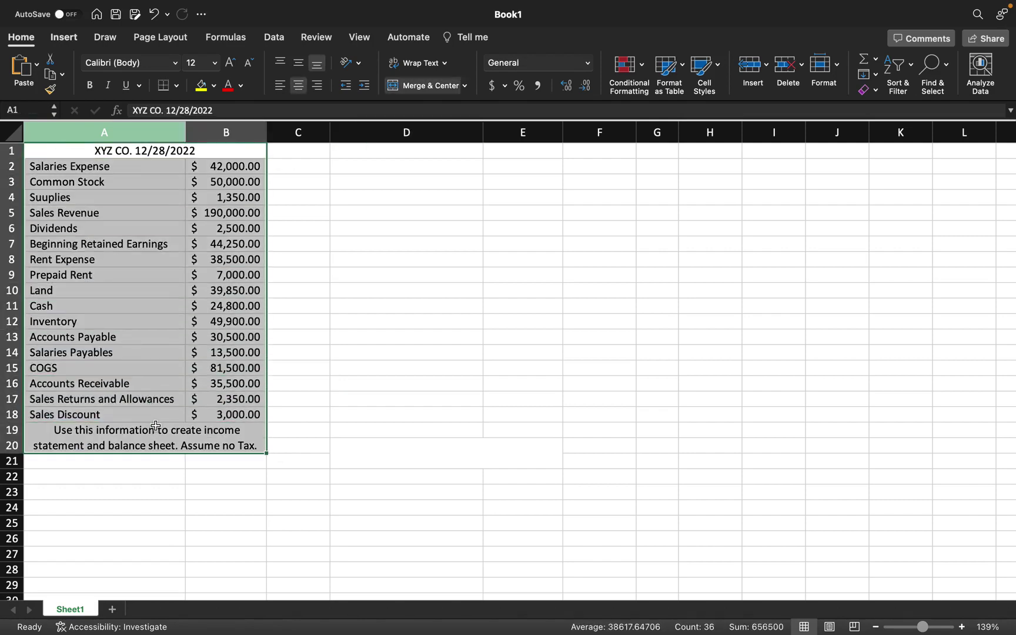
key(super+c)
Step: Send the pasted XYZ Co. data to ChatGPT and review its $20,150.00 net income reply
key(super+Tab)
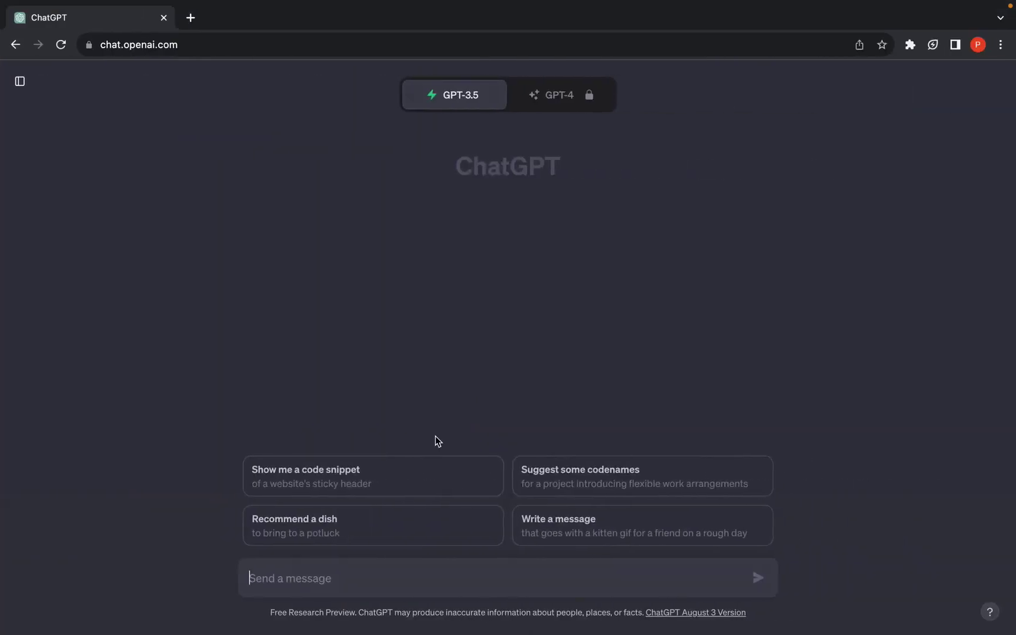
key(super+v)
key(Return)
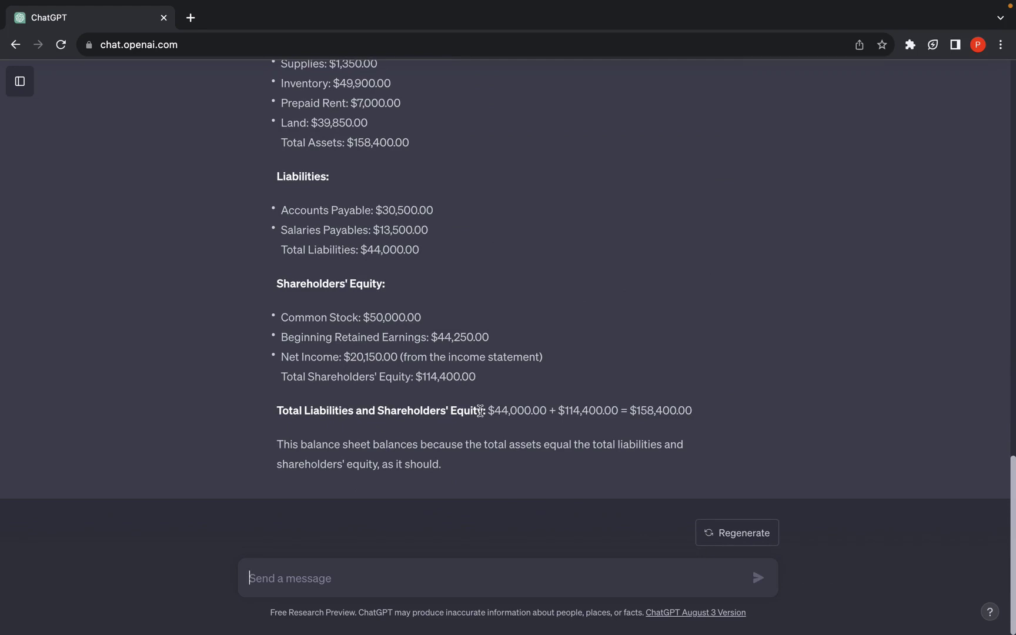
scroll(480, 410, up, 2)
scroll(479, 410, up, 4)
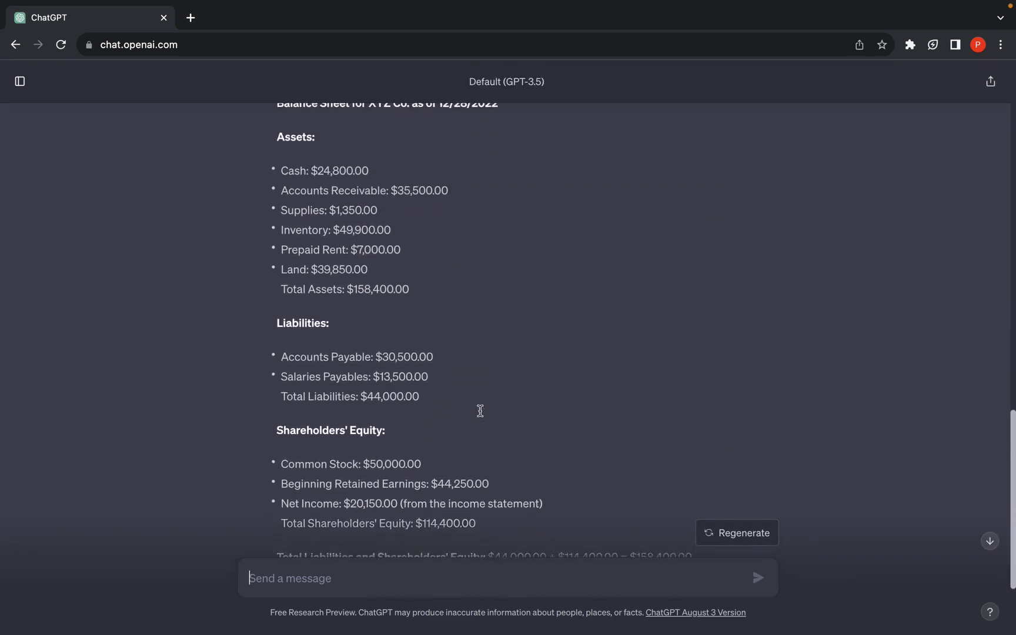
scroll(479, 411, down, 5)
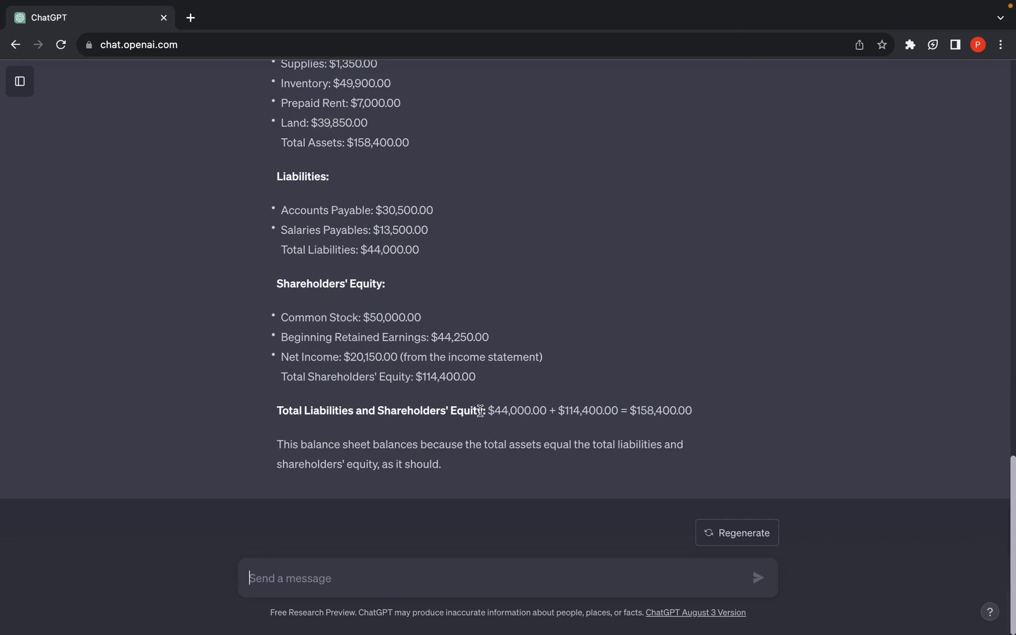
Step: Ask ChatGPT to 'do in excel format' to get pipe-delimited statement tables
text(do in excel format)
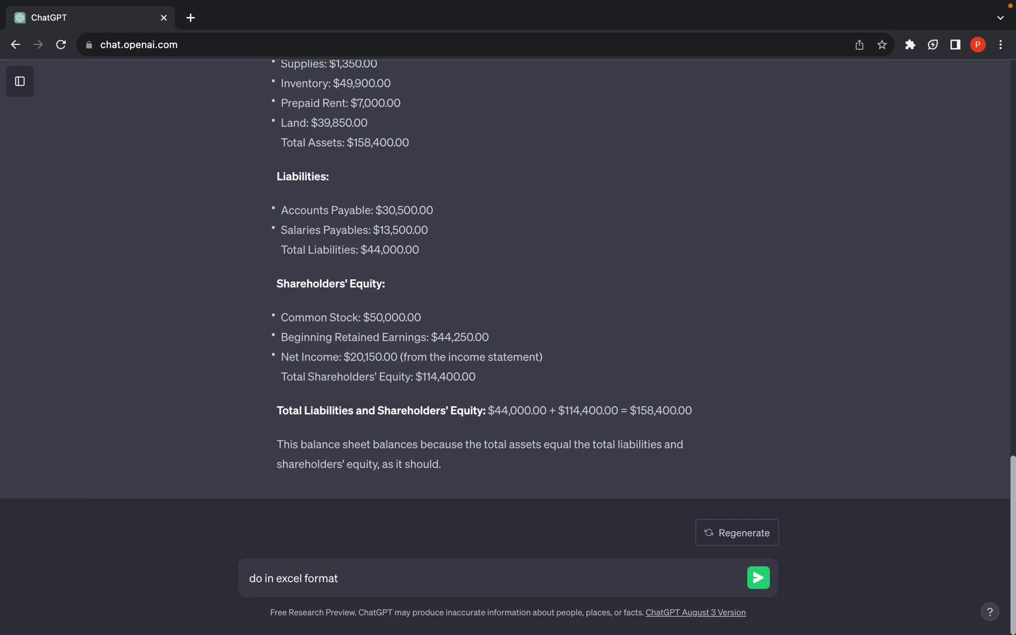
key(Return)
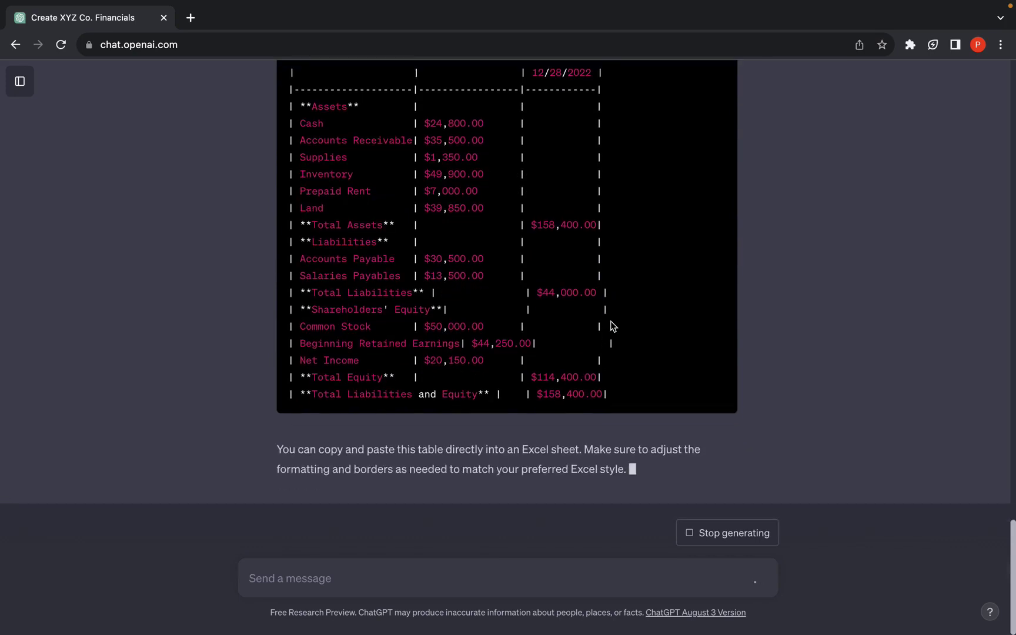
Step: Copy ChatGPT's income statement table and paste it into the Excel sheet starting at D1
scroll(611, 325, up, 8)
scroll(611, 325, up, 1)
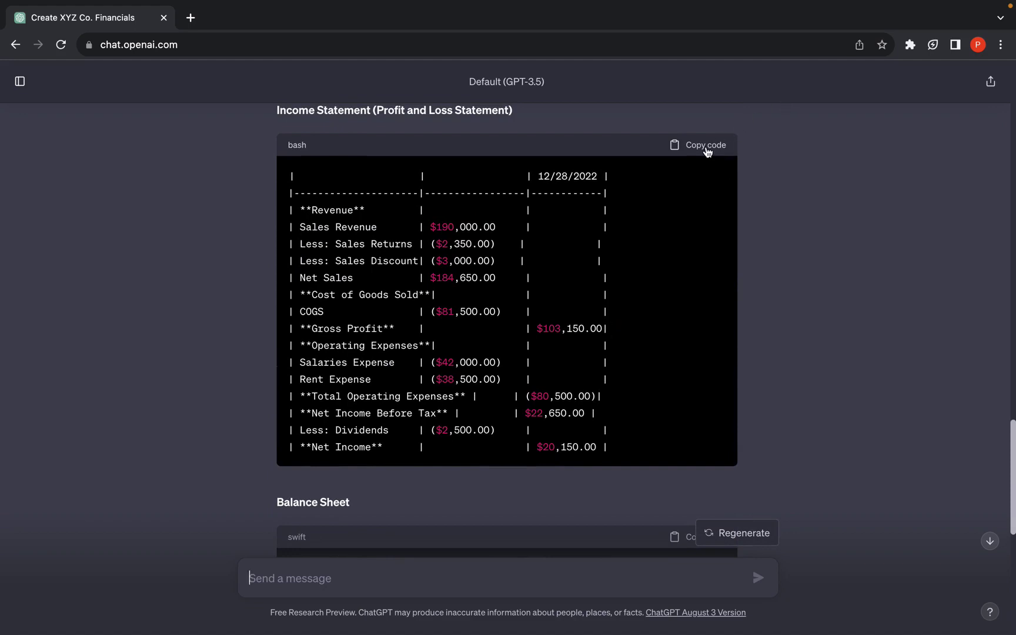
scroll(699, 230, up, 1)
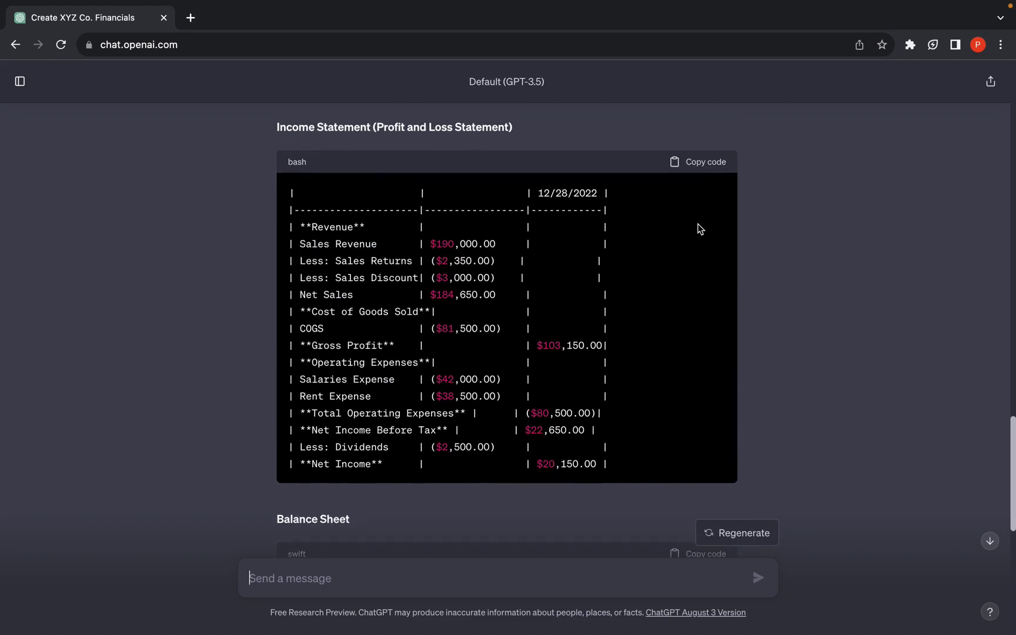
click(702, 171)
key(ctrl+Left)
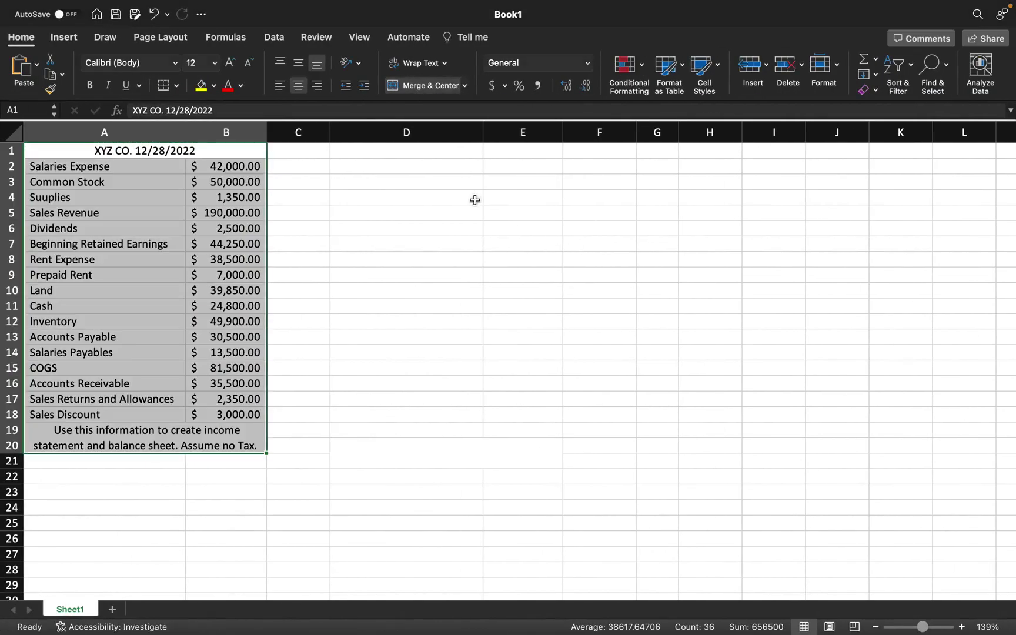
scroll(474, 200, right, 1)
click(395, 154)
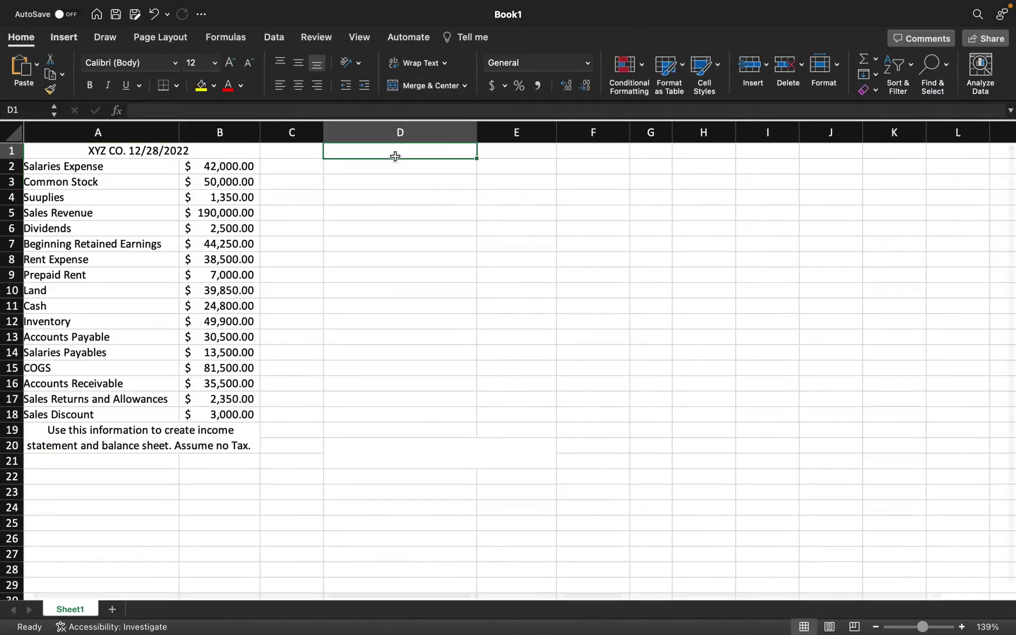
key(ctrl+v)
click(676, 281)
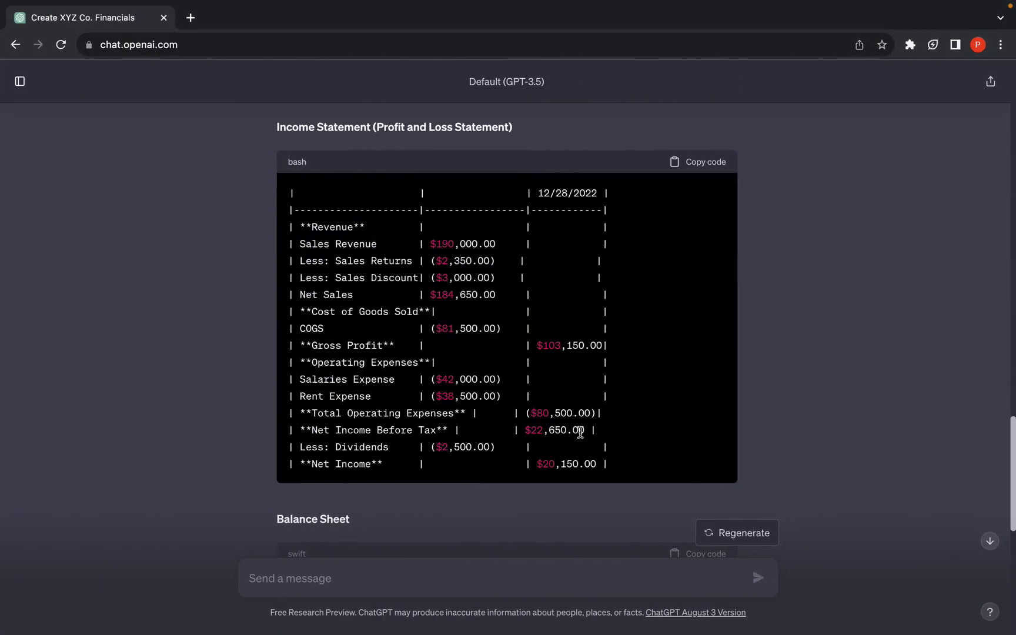
Step: Copy ChatGPT's balance sheet table and paste it into Excel at H1, filling H1:H20
scroll(580, 431, down, 10)
scroll(581, 432, down, 1)
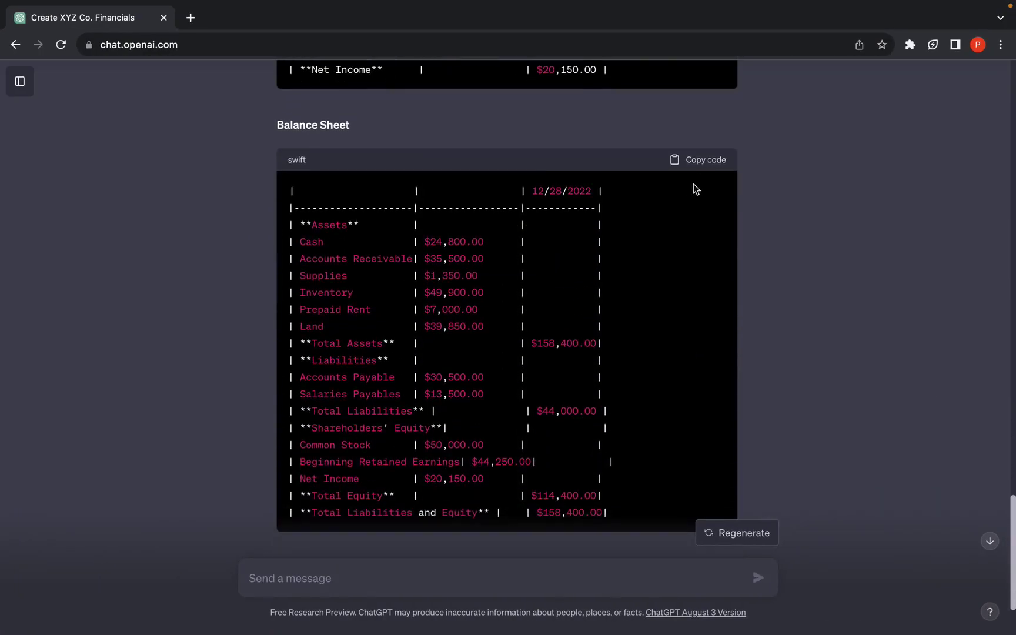
click(699, 164)
key(ctrl+Left)
scroll(716, 208, right, 2)
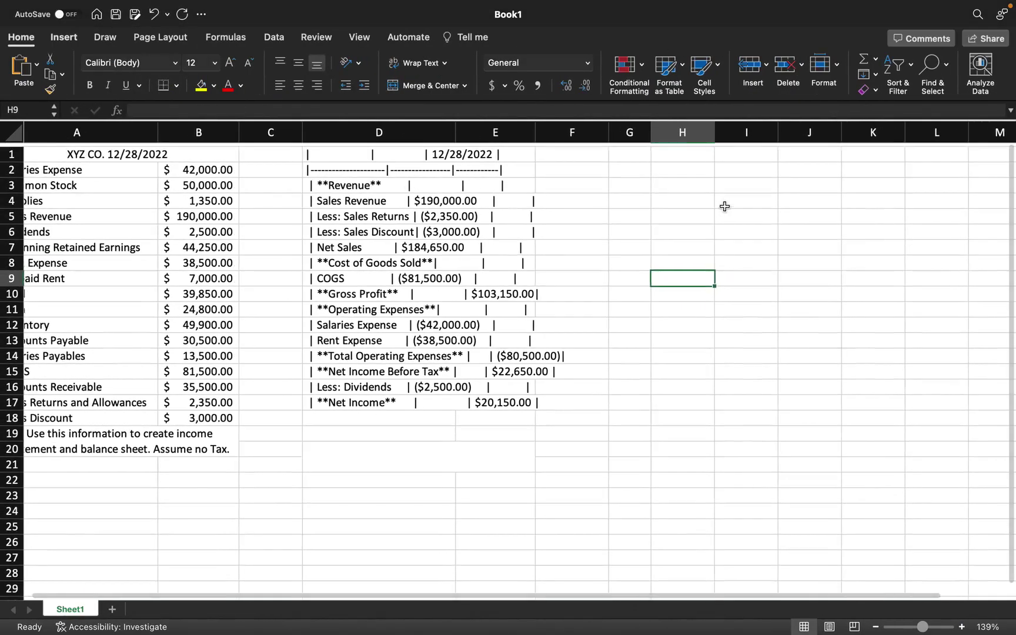
click(686, 154)
key(super+v)
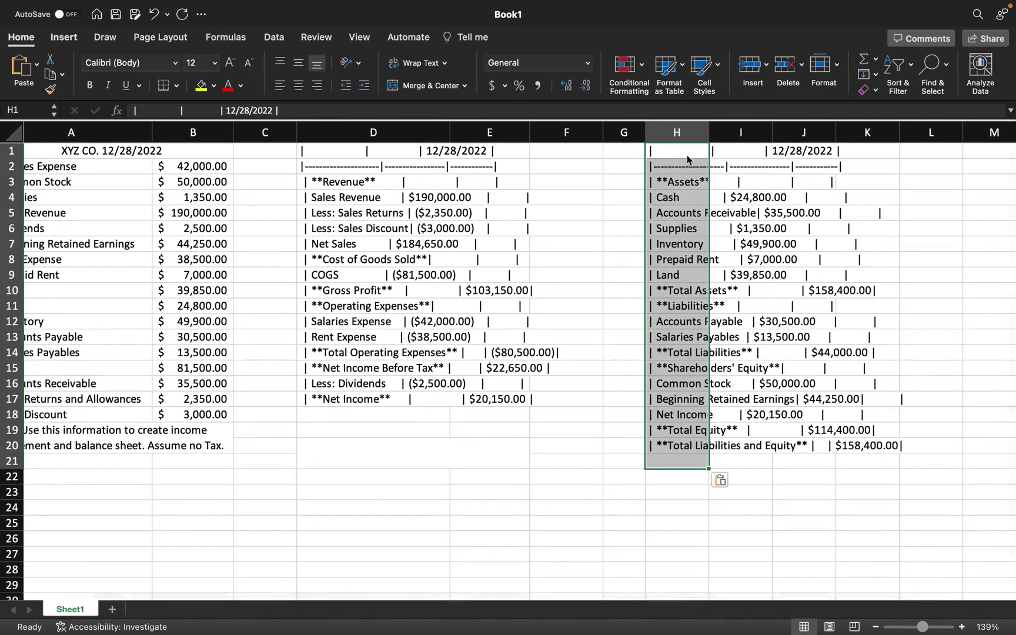
click(588, 495)
scroll(588, 494, right, 1)
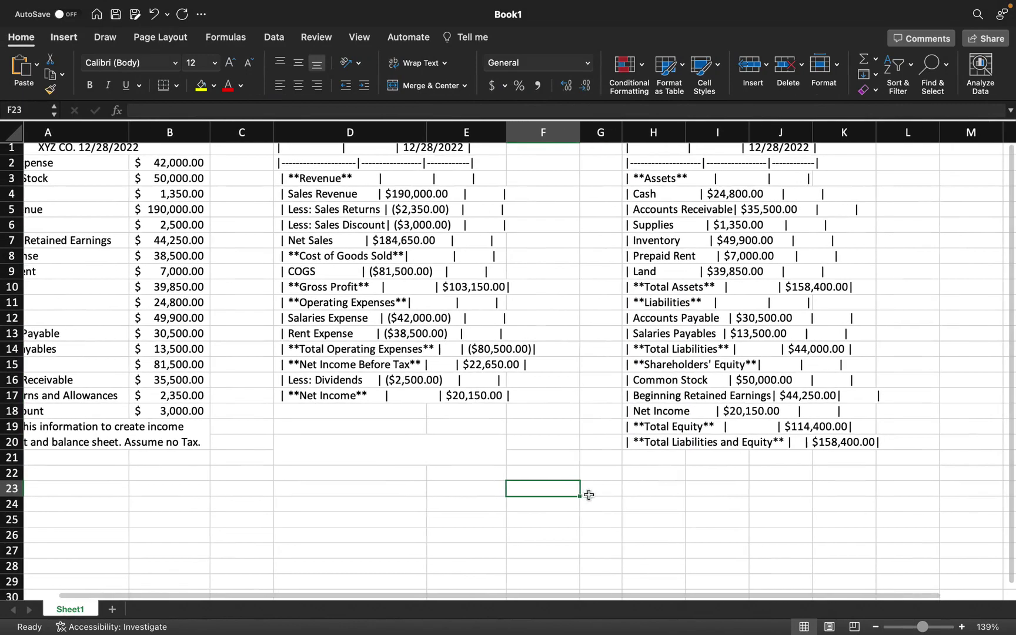
scroll(588, 495, left, 1)
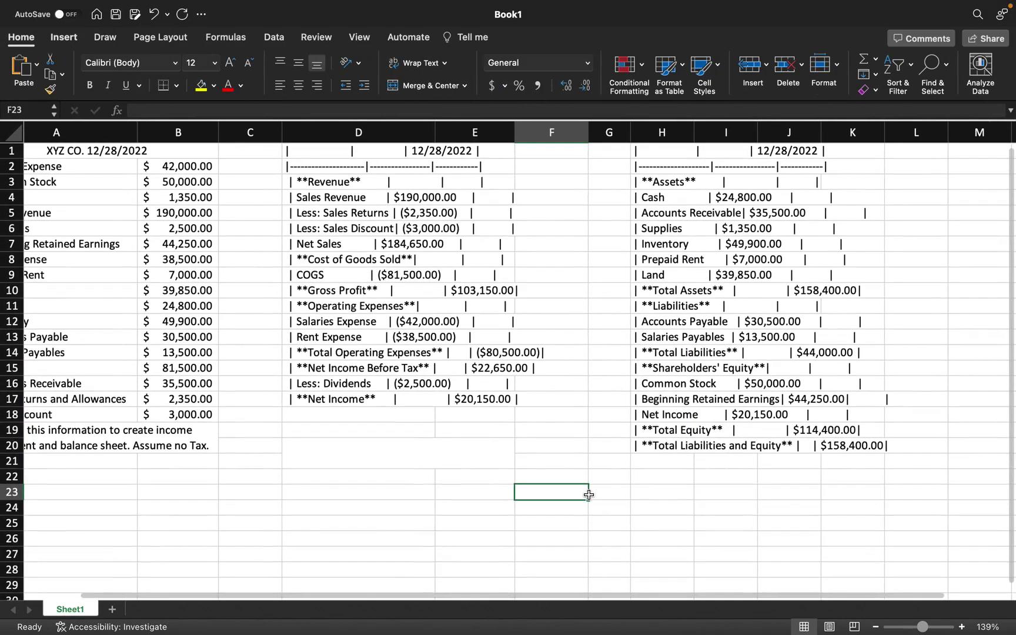